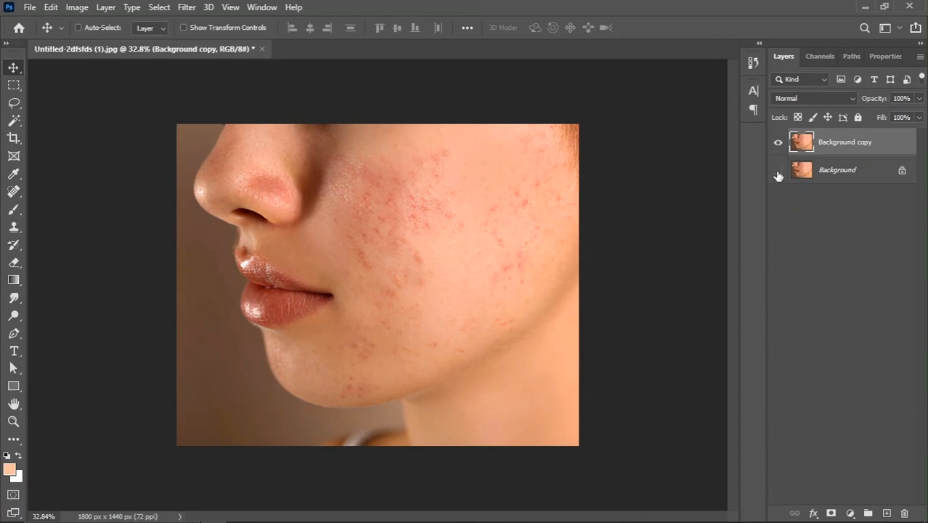
Step: Create an inverted duplicate of the Background copy layer and set its blend mode to Vivid Light
left_click_drag(838, 144, 887, 513)
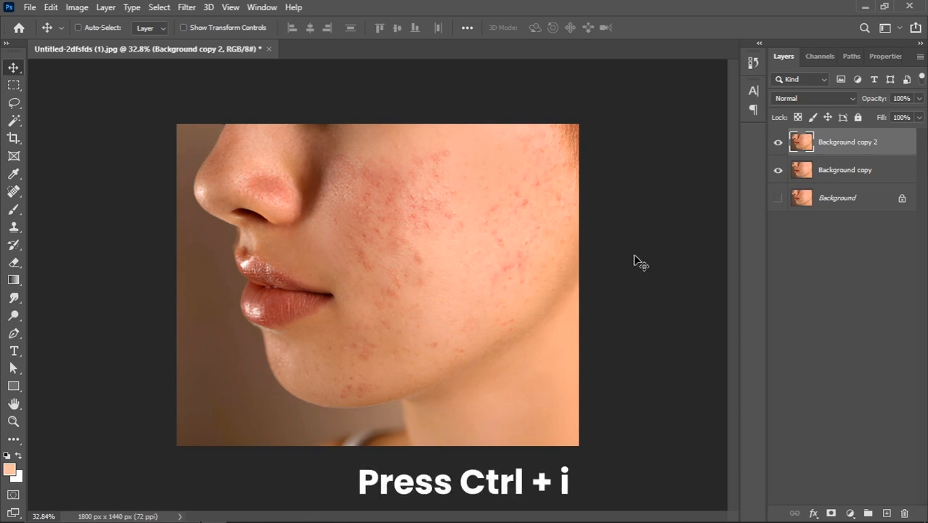
key("ctrl+i")
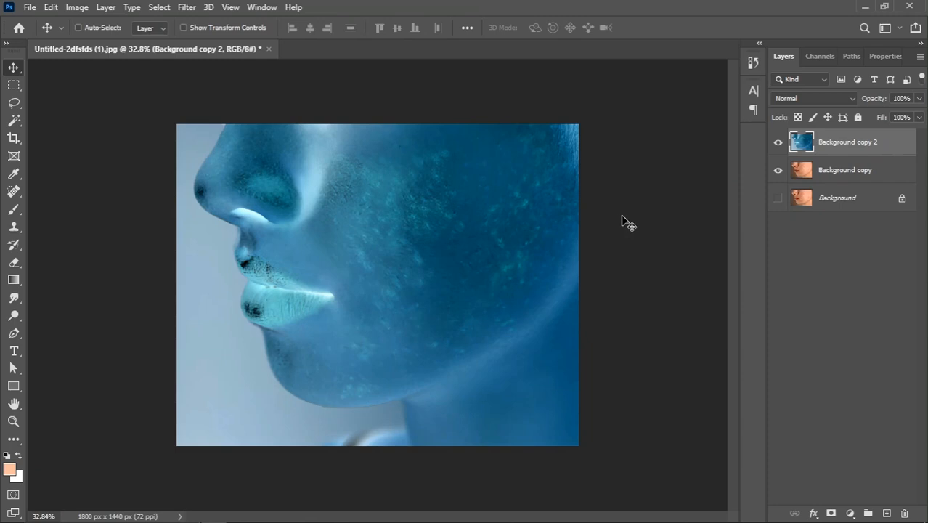
left_click(787, 99)
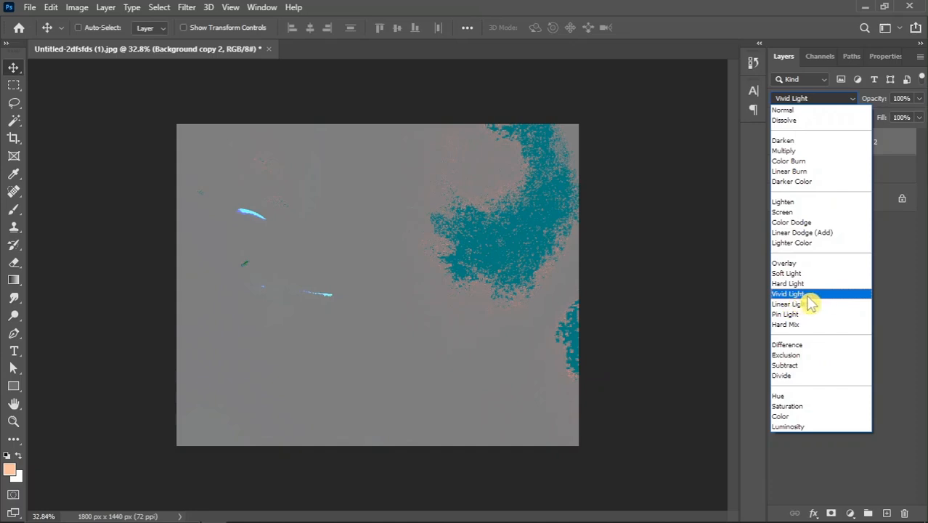
left_click(808, 295)
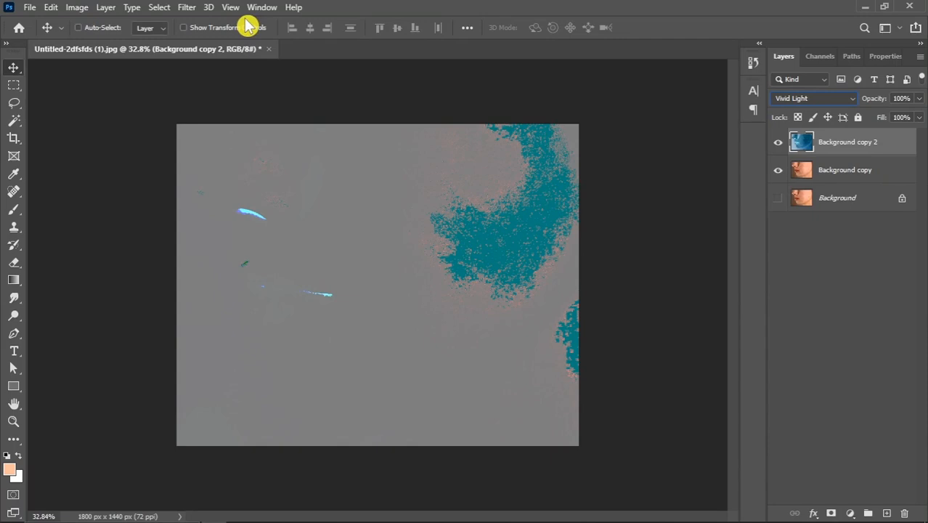
Step: Apply a High Pass filter with a radius of about 42.9 pixels to the inverted layer
left_click(191, 11)
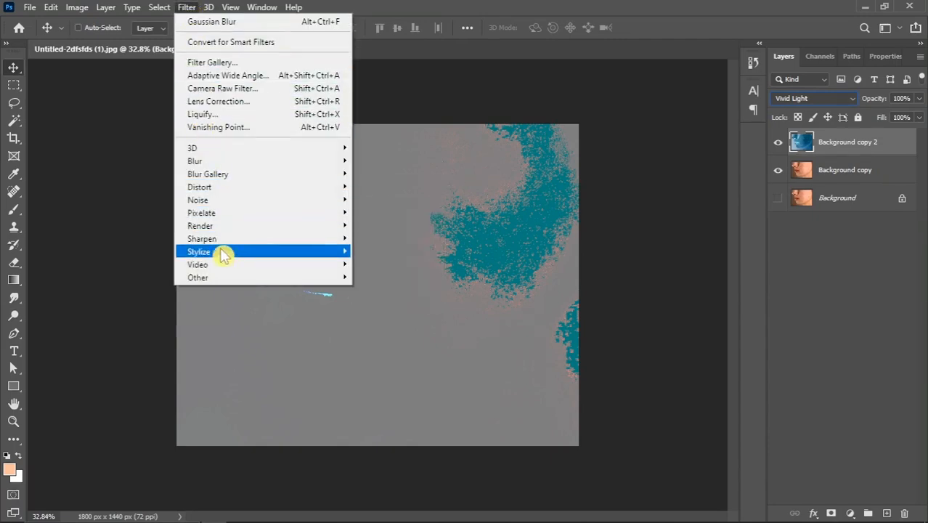
mouse_move(223, 279)
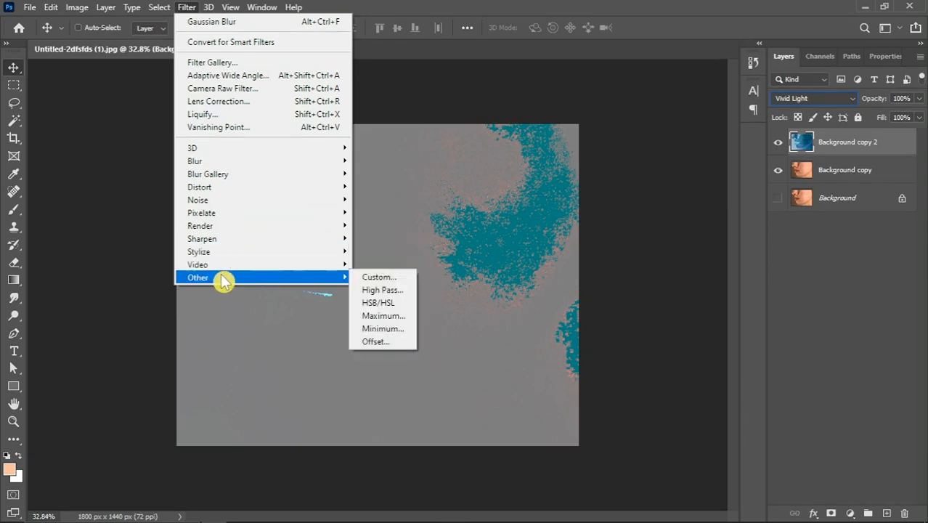
left_click(399, 292)
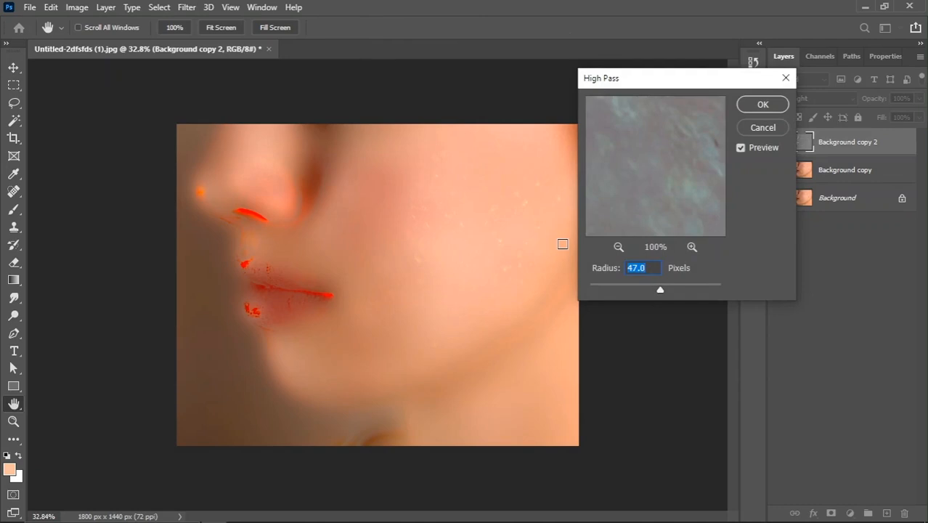
left_click_drag(660, 290, 610, 294)
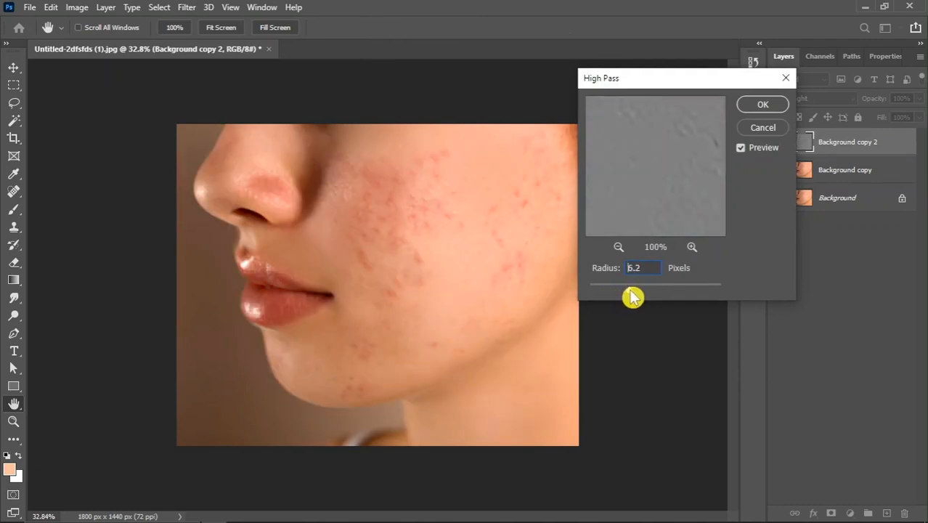
left_click_drag(640, 296, 661, 297)
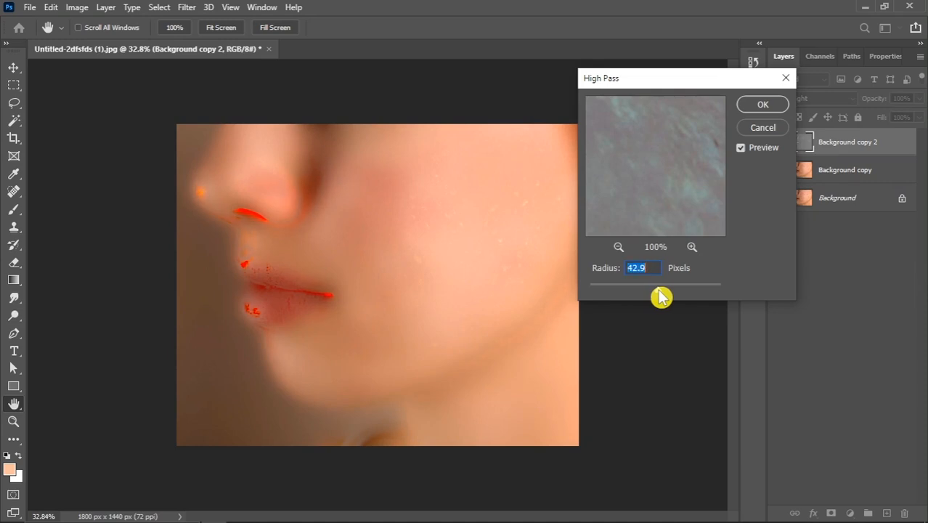
left_click(762, 106)
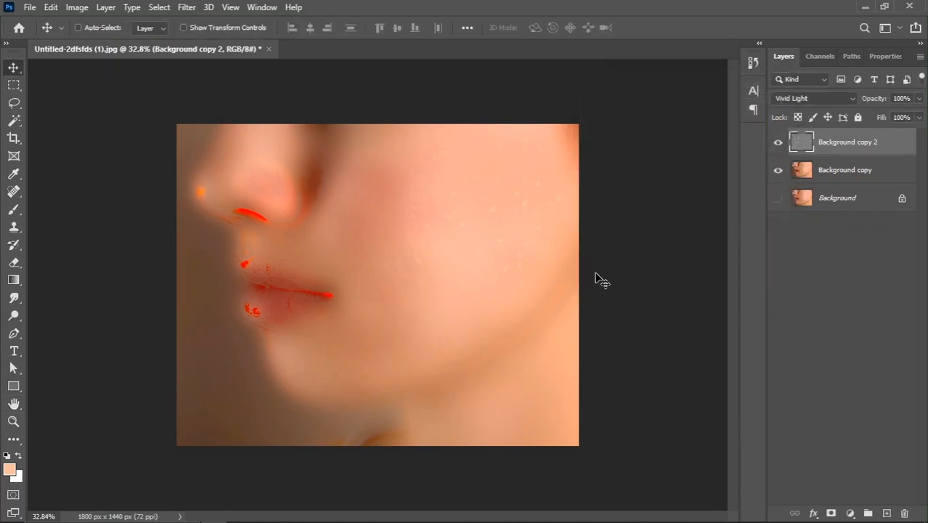
Step: Apply a Gaussian Blur with a radius of 3.2 pixels to the Vivid Light layer to recover fine skin texture
key("ctrl+plus")
key("ctrl+minus")
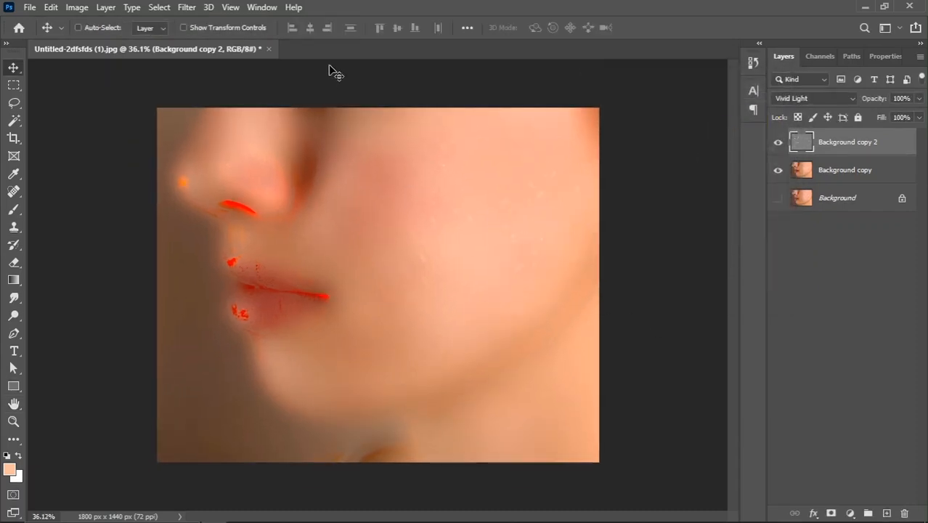
left_click(188, 9)
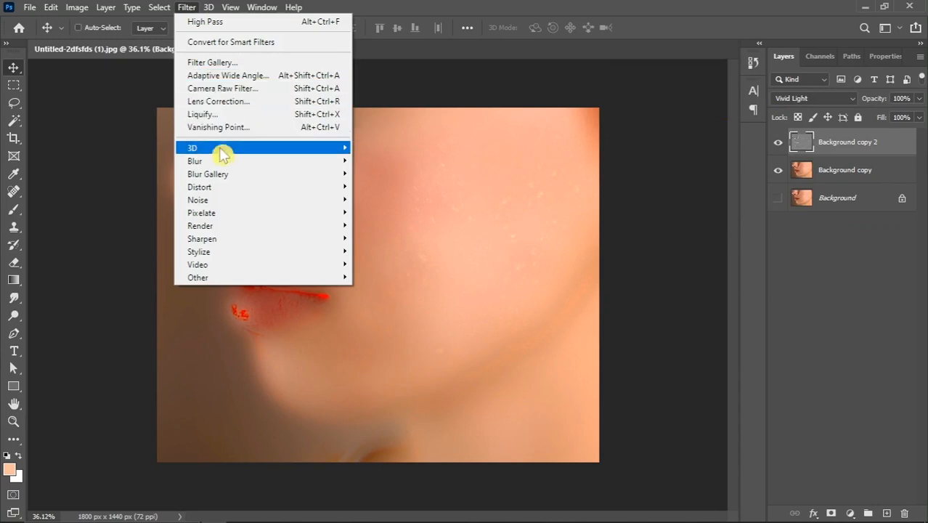
mouse_move(221, 158)
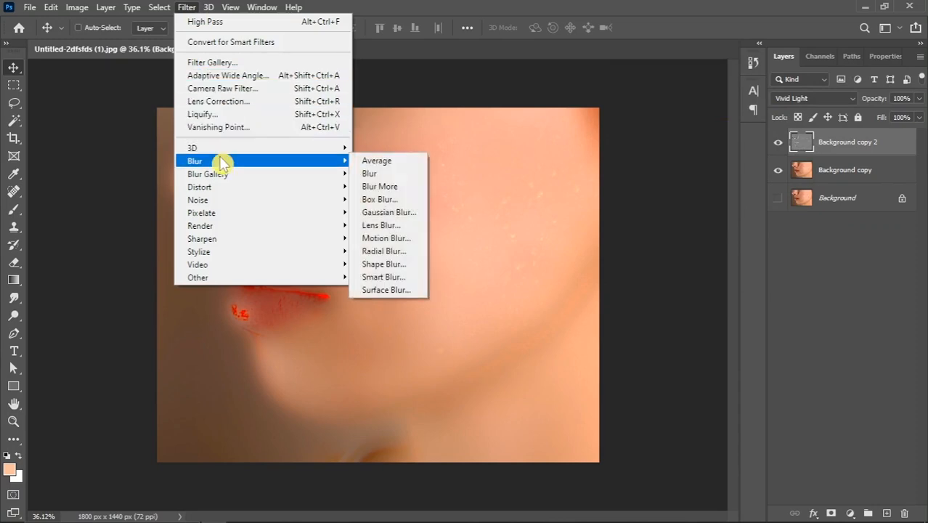
left_click(409, 216)
left_click_drag(637, 275, 587, 285)
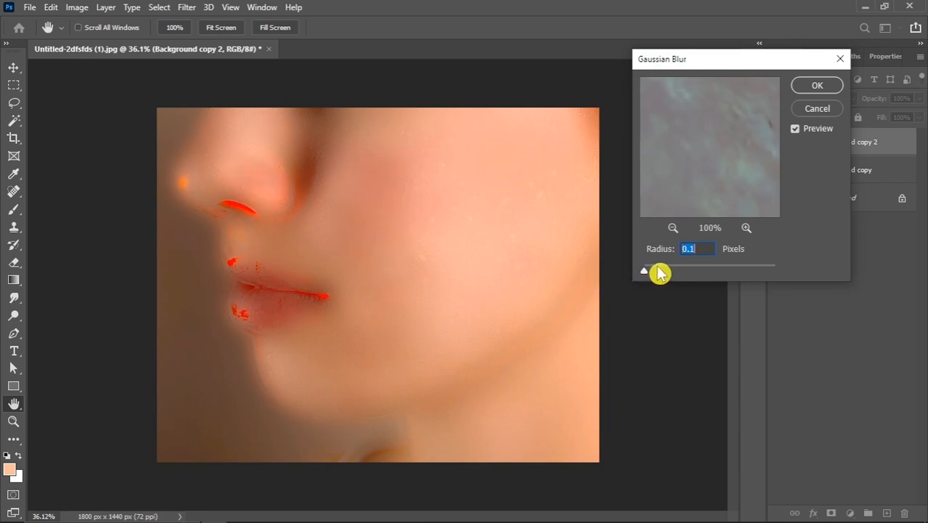
mouse_move(655, 271)
left_mouse_down()
mouse_move(647, 272)
mouse_move(709, 271)
mouse_move(665, 279)
left_mouse_up()
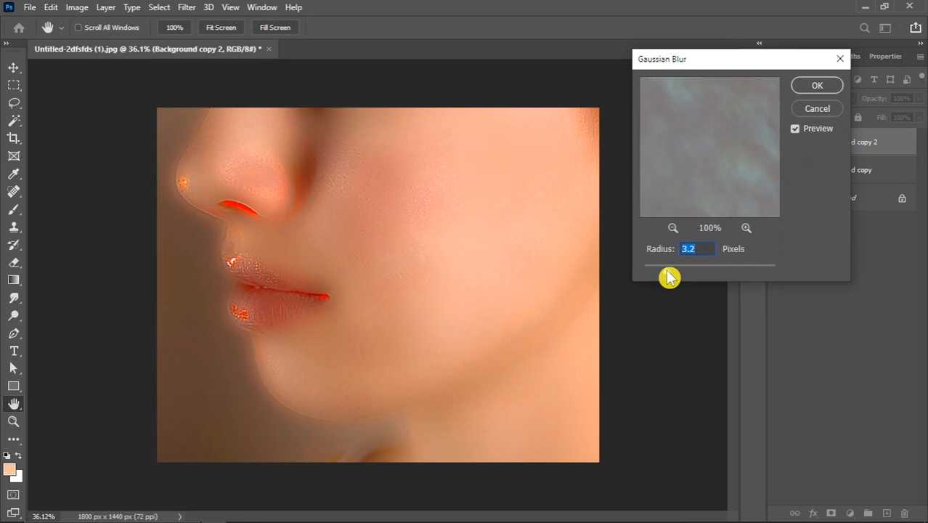
left_click(817, 87)
Step: Add a black layer mask to Background copy 2 to hide the smoothing effect
scroll(518, 214, "down", 2)
scroll(379, 233, "up", 2)
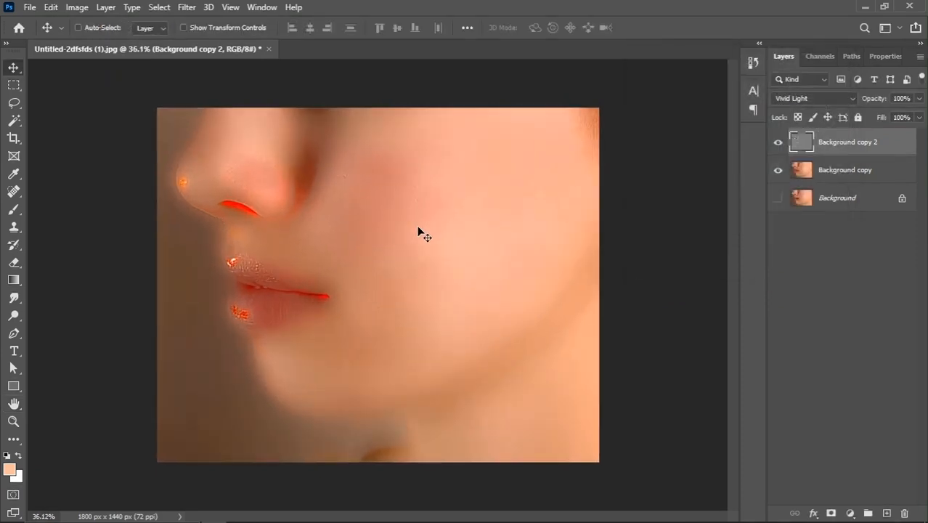
left_click(833, 512, "alt")
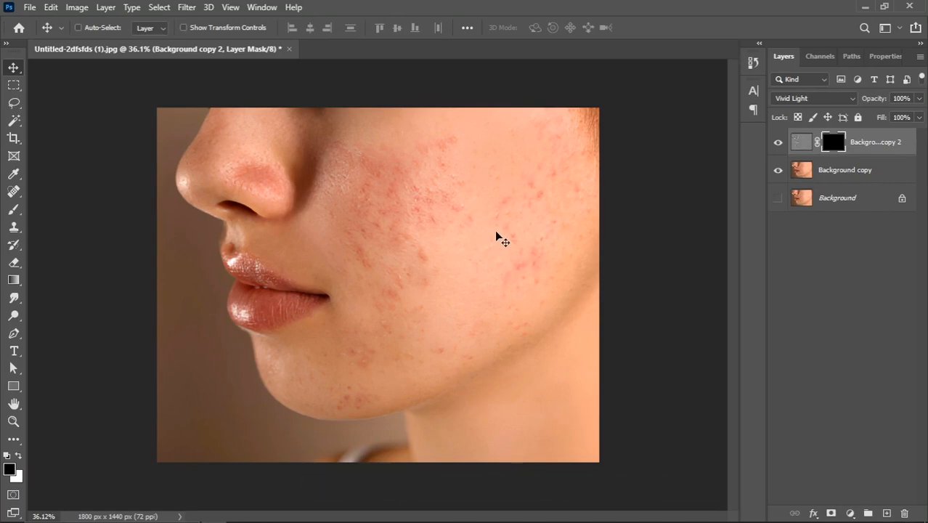
Step: Set up the Brush tool with 52% opacity, 57% flow, size 300 and white as the foreground color
key("b")
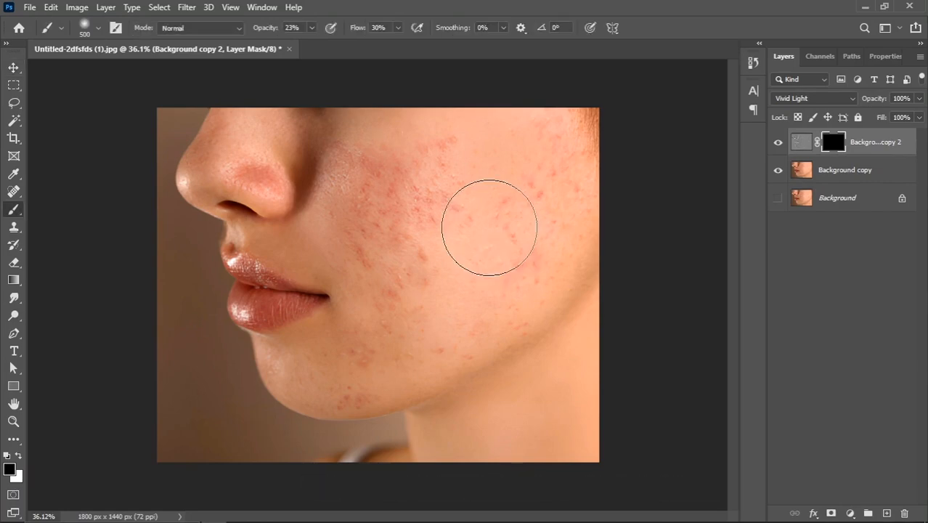
right_click(12, 212)
left_click(87, 213)
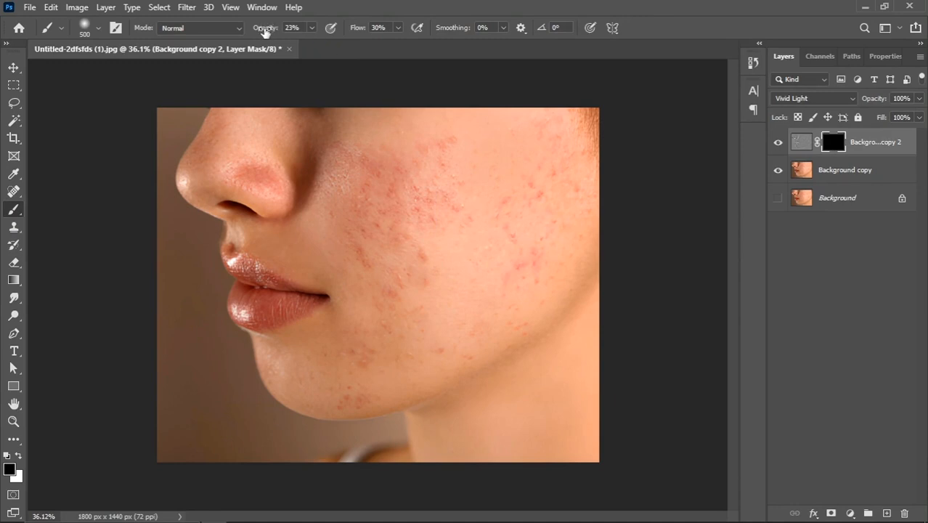
left_click(365, 45)
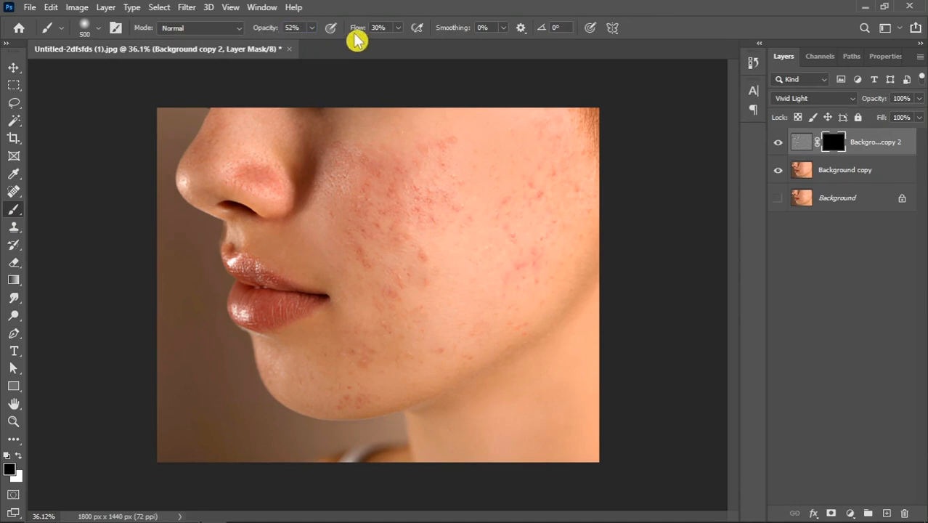
left_click(275, 42)
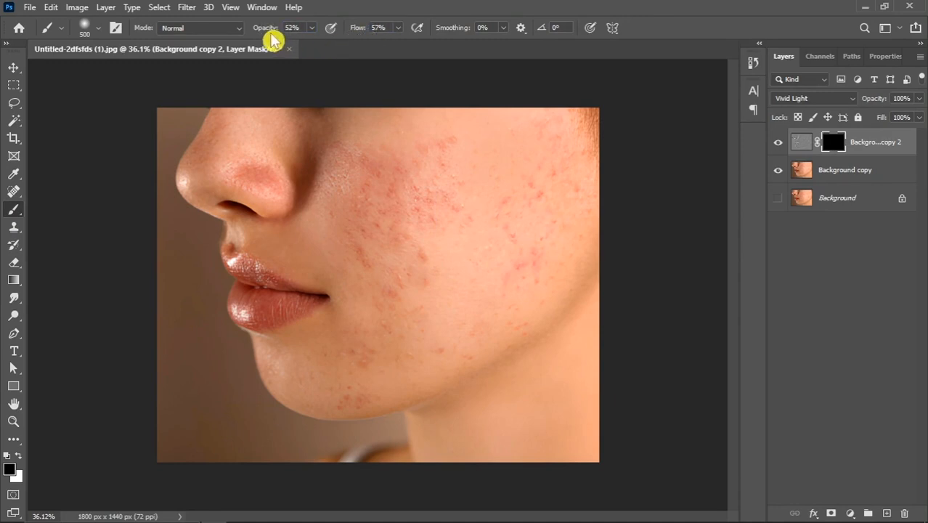
key("bracketleft")
key("bracketleft")
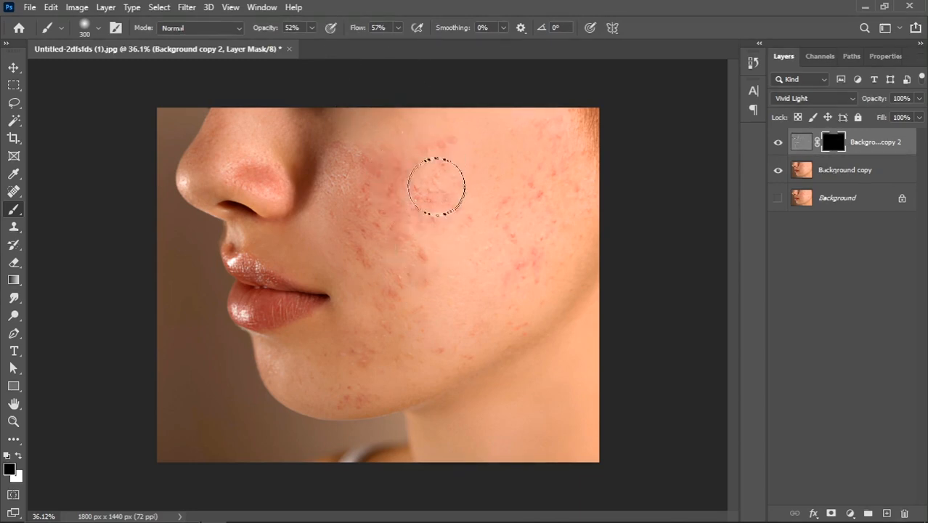
left_click(18, 457)
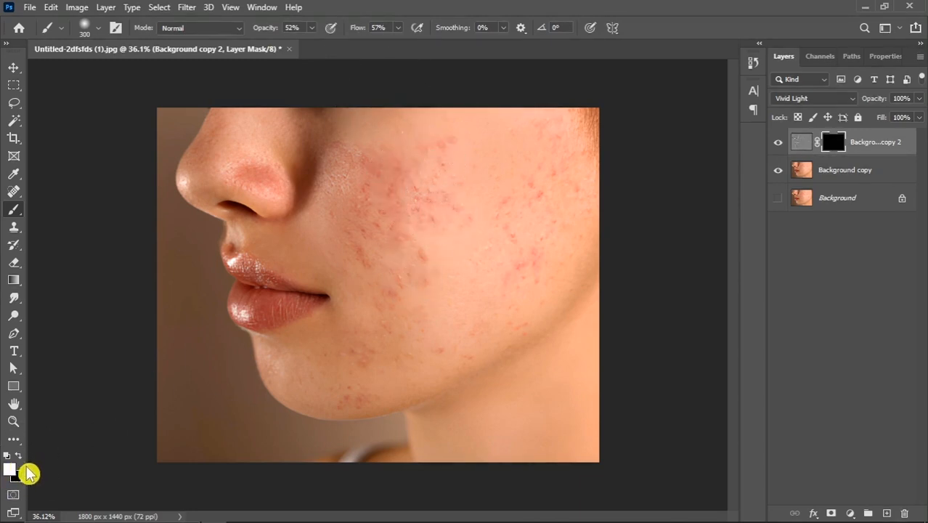
Step: Paint white on the layer mask over the acne on the cheek to reveal the smoothing
key("bracketright")
key("bracketright")
mouse_move(457, 163)
left_mouse_down()
mouse_move(441, 184)
mouse_move(474, 198)
mouse_move(486, 182)
mouse_move(504, 263)
mouse_move(522, 240)
mouse_move(530, 163)
mouse_move(546, 196)
mouse_move(531, 195)
mouse_move(525, 255)
mouse_move(533, 256)
mouse_move(567, 200)
left_mouse_up()
key("bracketleft")
key("bracketleft")
Step: Paint the mask over the remaining blemishes on the lower cheek, chin and jawline with a brush size of 200
scroll(421, 336, "up", 5)
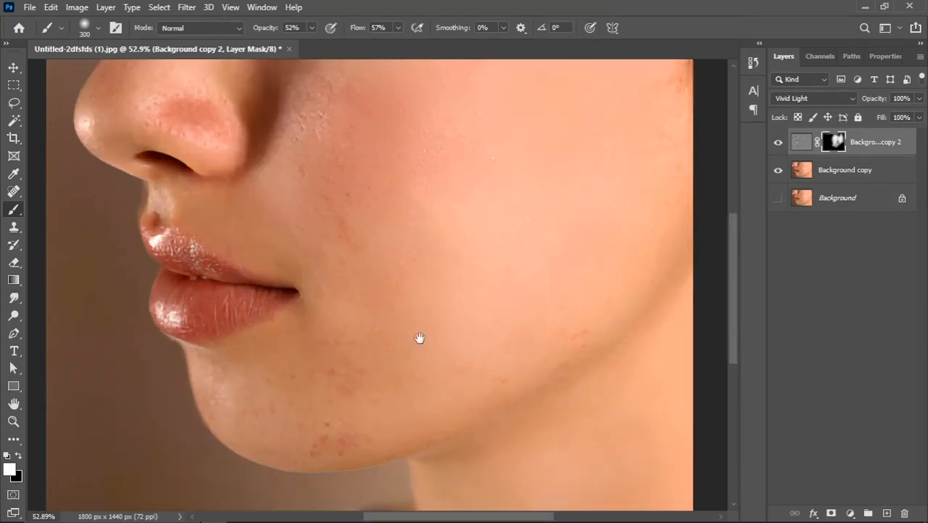
key("bracketleft")
key("bracketleft")
mouse_move(377, 356)
left_mouse_down()
mouse_move(371, 375)
mouse_move(220, 348)
mouse_move(280, 288)
left_mouse_up()
left_click_drag(385, 233, 337, 255)
left_click_drag(621, 253, 372, 348)
scroll(372, 348, "down", 3)
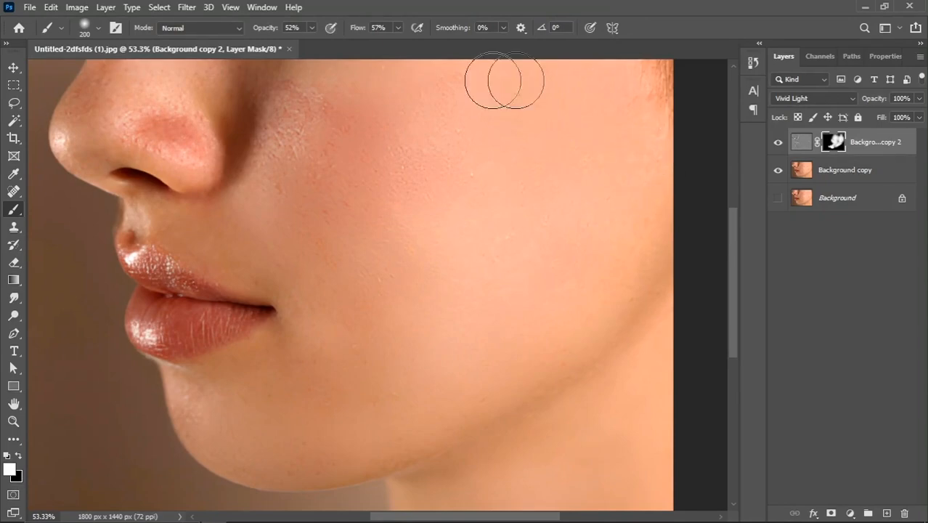
Step: Touch up the mask around the nose and inner cheek, enlarging the brush to 400 for the rough cheek texture
key("bracketleft")
key("bracketleft")
key("bracketleft")
key("bracketleft")
scroll(197, 163, "down", 1)
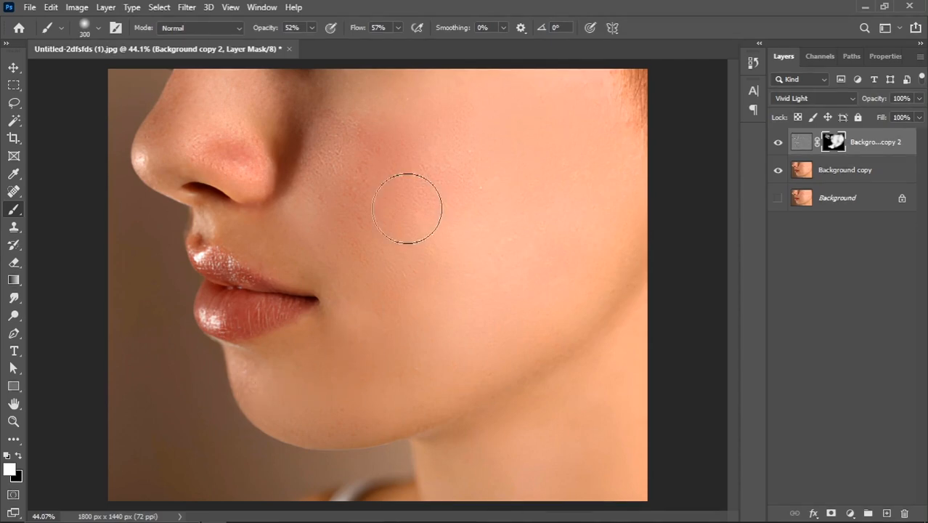
key("bracketright")
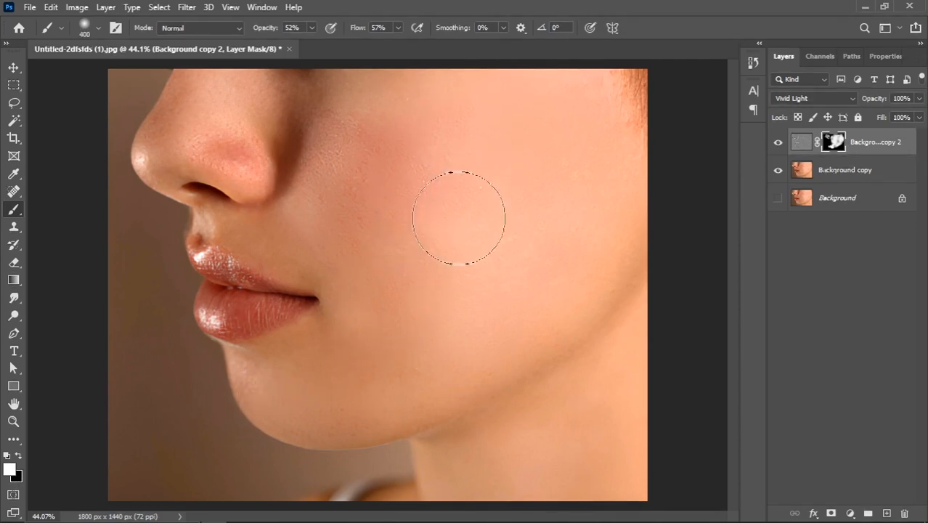
Step: Toggle the visibility of Background copy 2 to compare the skin before and after the retouch
scroll(465, 159, "down", 3)
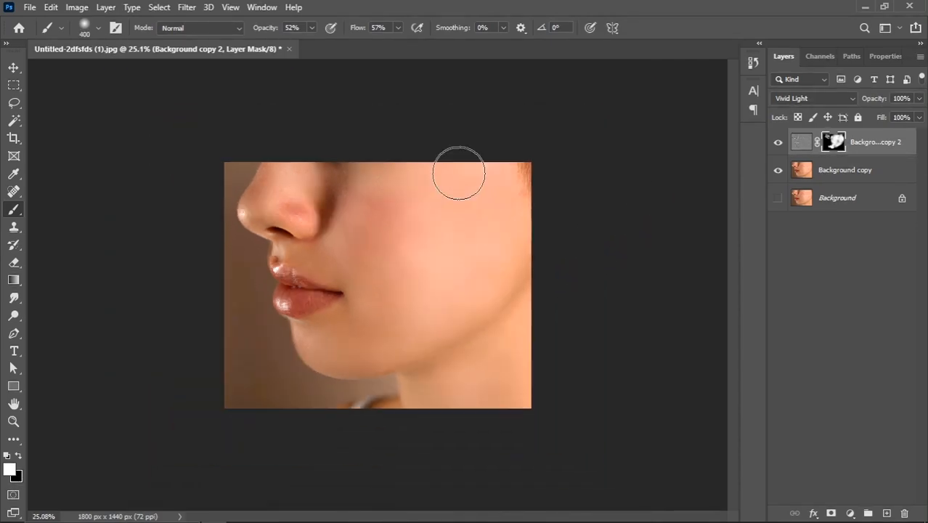
scroll(421, 166, "up", 1)
scroll(465, 207, "up", 1)
left_click(778, 142)
left_click(778, 142)
Step: Add a Levels adjustment layer on top with the midtone input at 0.96 and the white input at 246
left_click(12, 67)
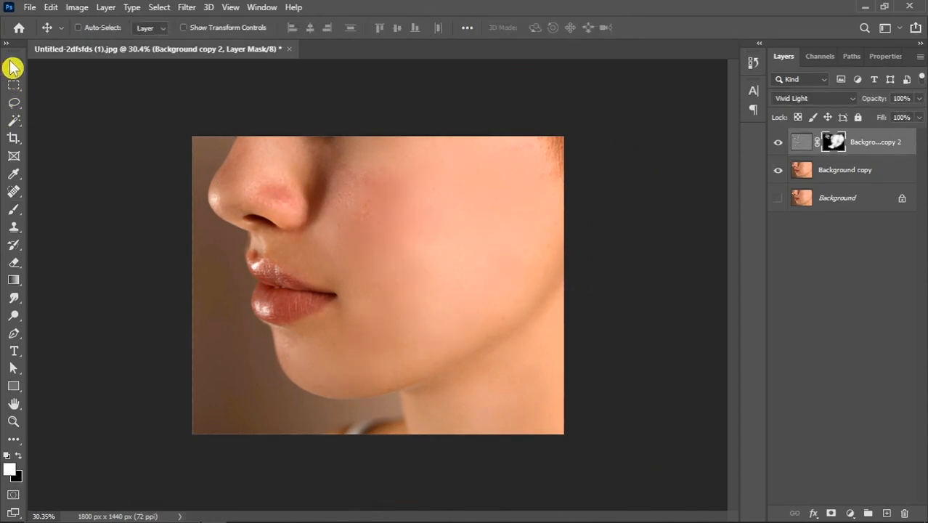
scroll(630, 284, "up", 2)
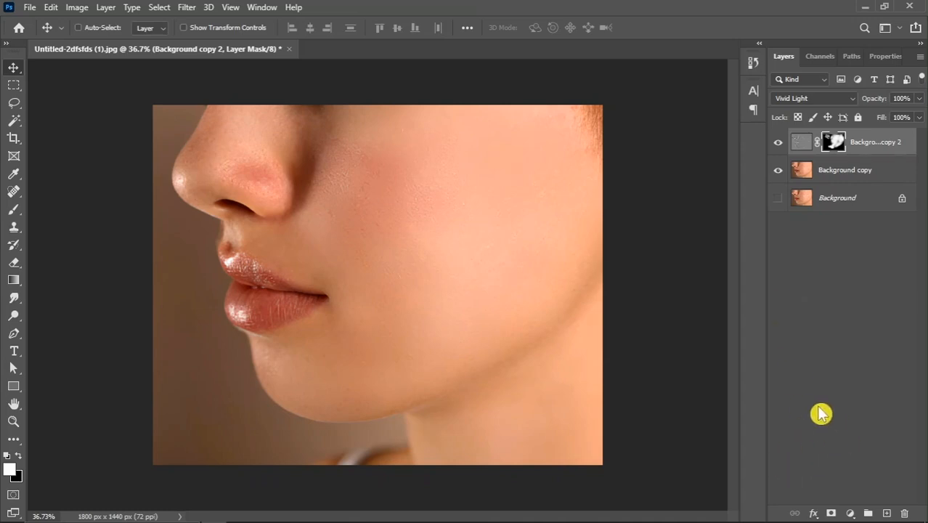
left_click(851, 513)
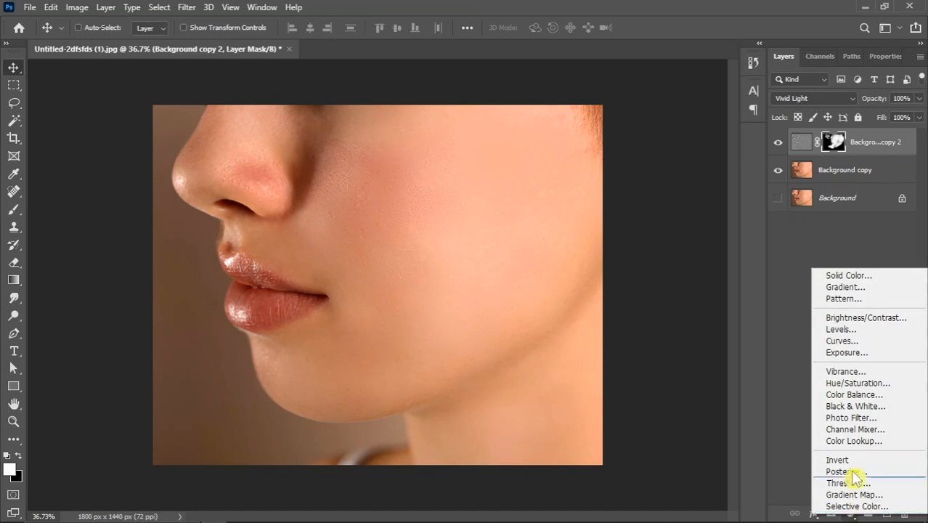
left_click(851, 331)
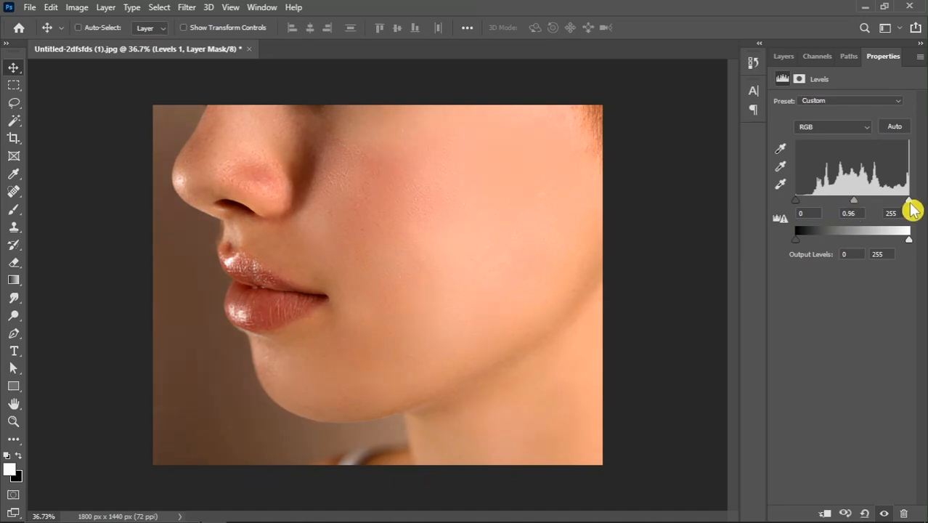
left_click(784, 57)
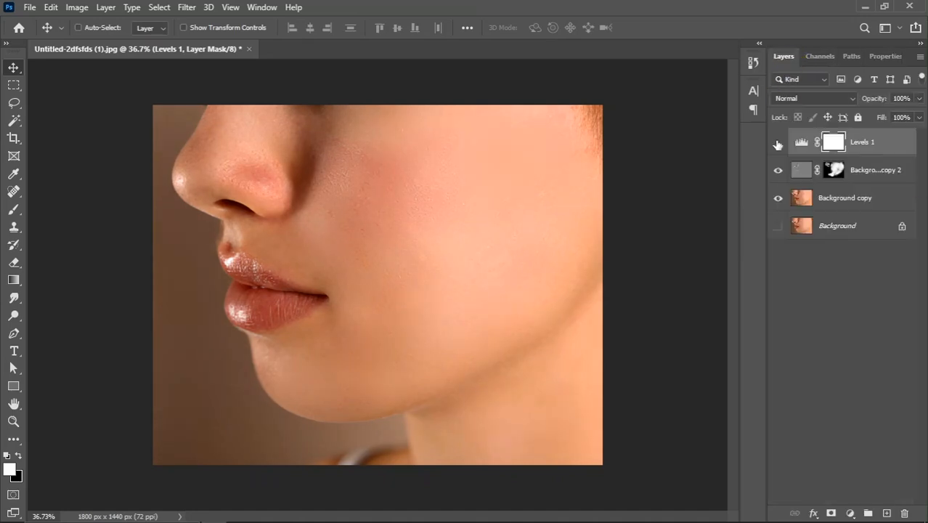
double_click(802, 143)
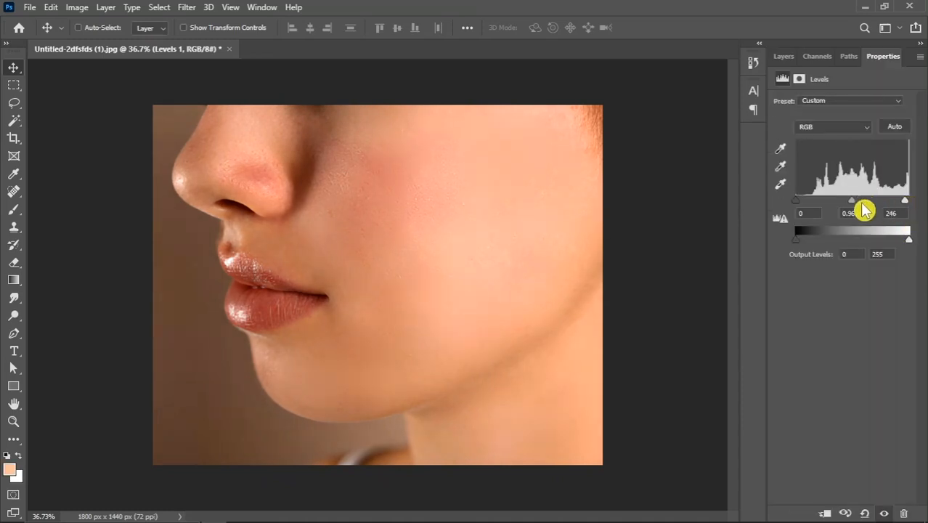
left_click(784, 56)
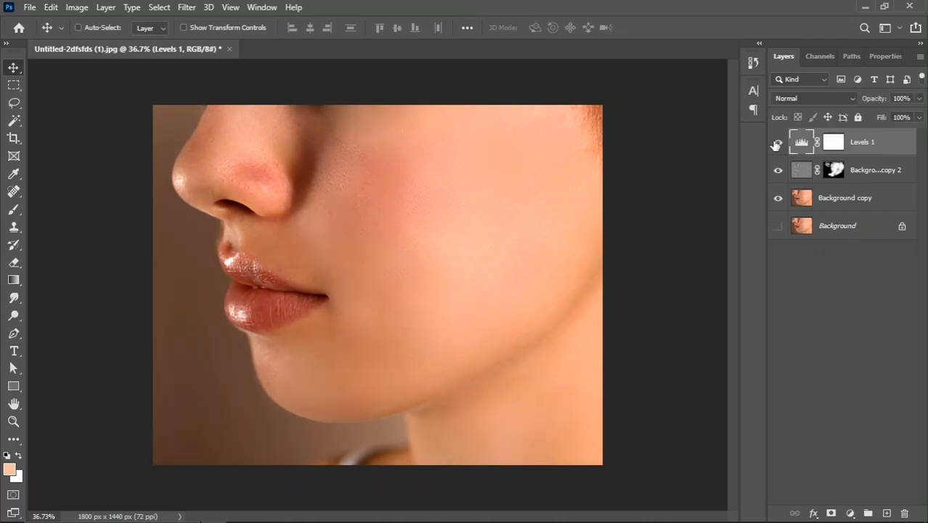
Step: Add a new empty layer directly above Background copy 2
scroll(398, 219, "down", 2)
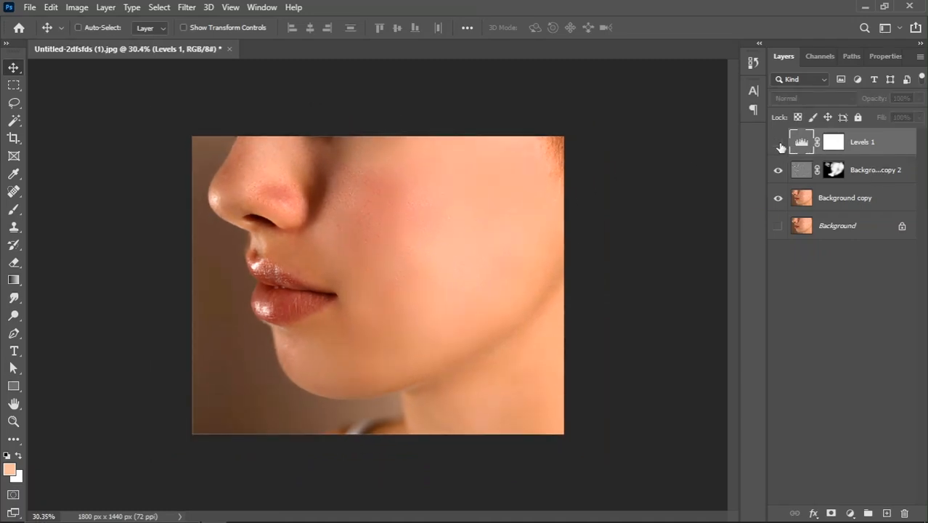
scroll(429, 210, "down", 2)
scroll(444, 216, "up", 2)
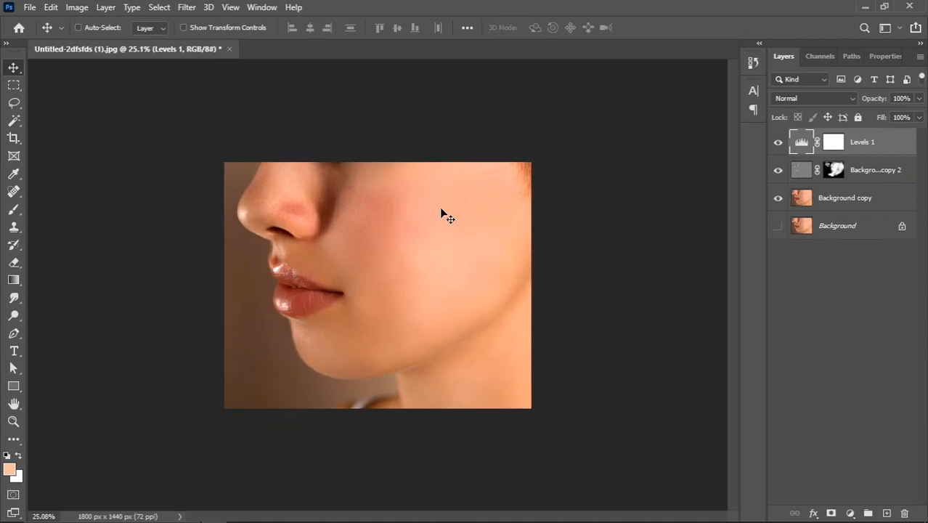
left_click(872, 174)
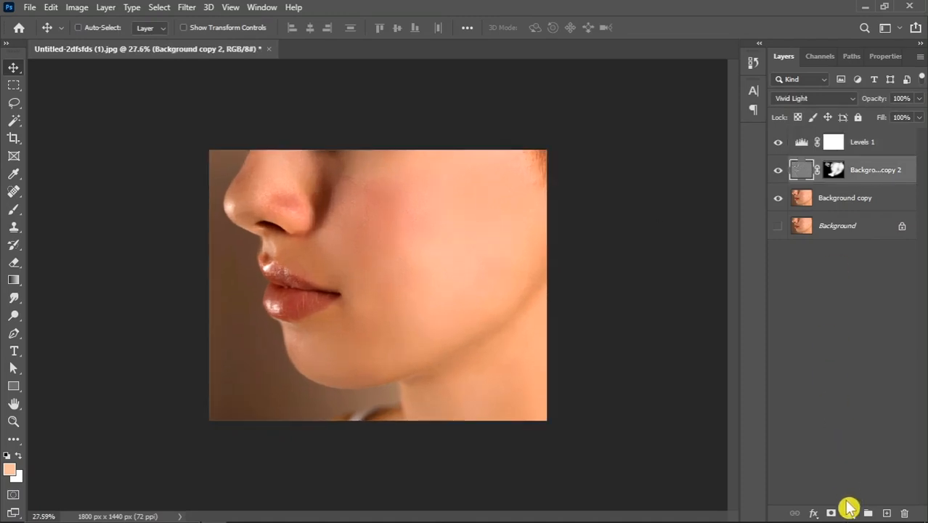
left_click(887, 513)
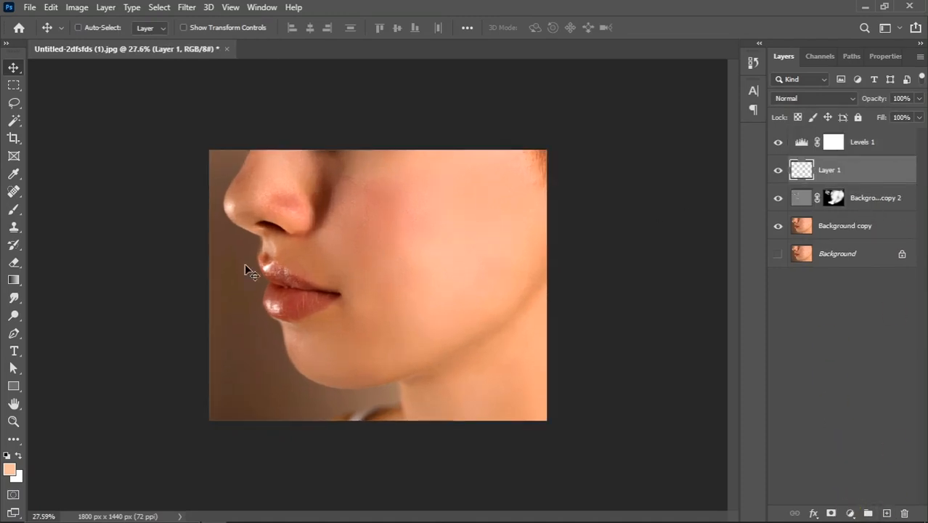
Step: Sample a skin tone from the cheek and set the brush to size 300, 21% opacity and 23% flow
left_click_drag(11, 215, 62, 214)
key("ctrl+plus")
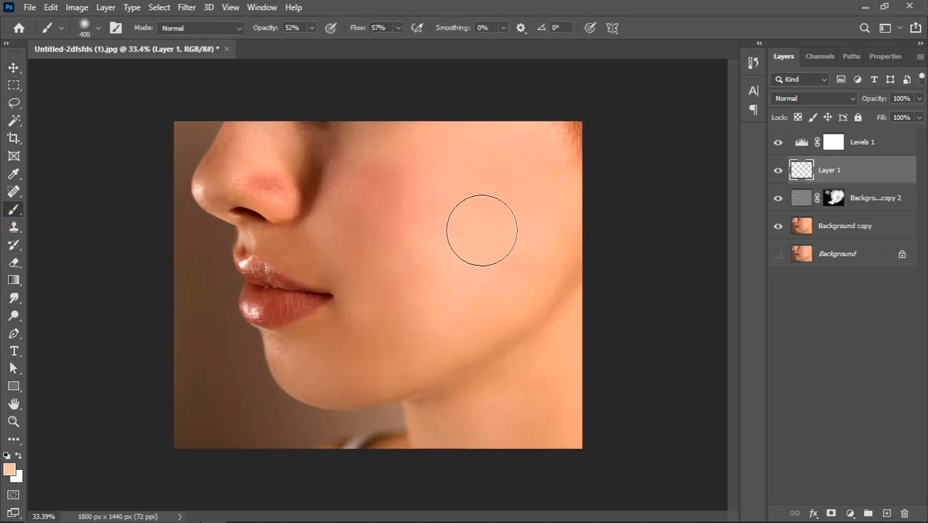
key("i")
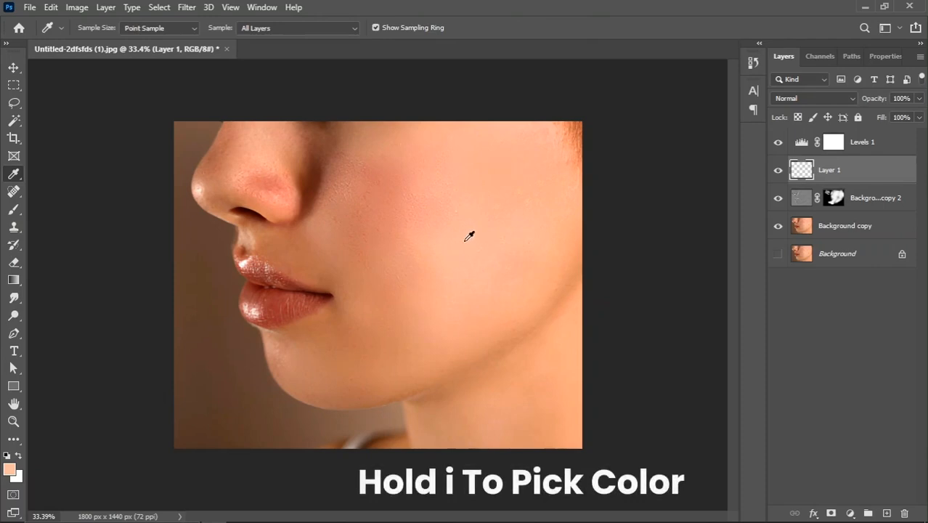
key("bracketleft")
left_click_drag(234, 35, 345, 35)
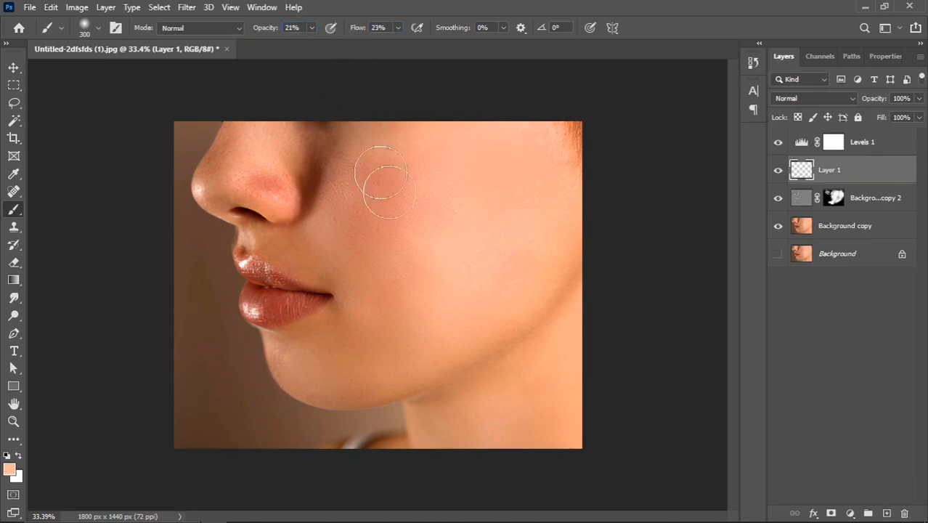
Step: Set Layer 1 to Soft Light and paint the sampled skin tone over the cheek with brush sizes 500 and 400
left_click(812, 99)
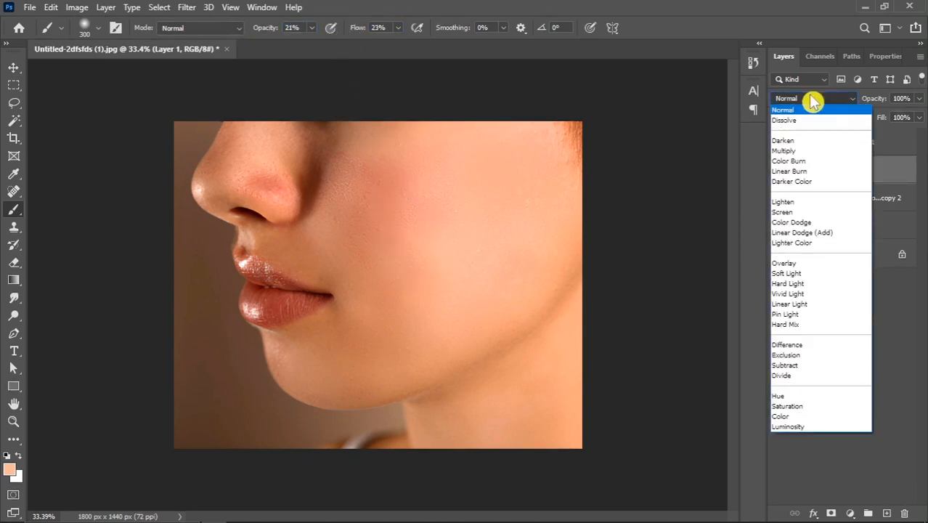
left_click(806, 273)
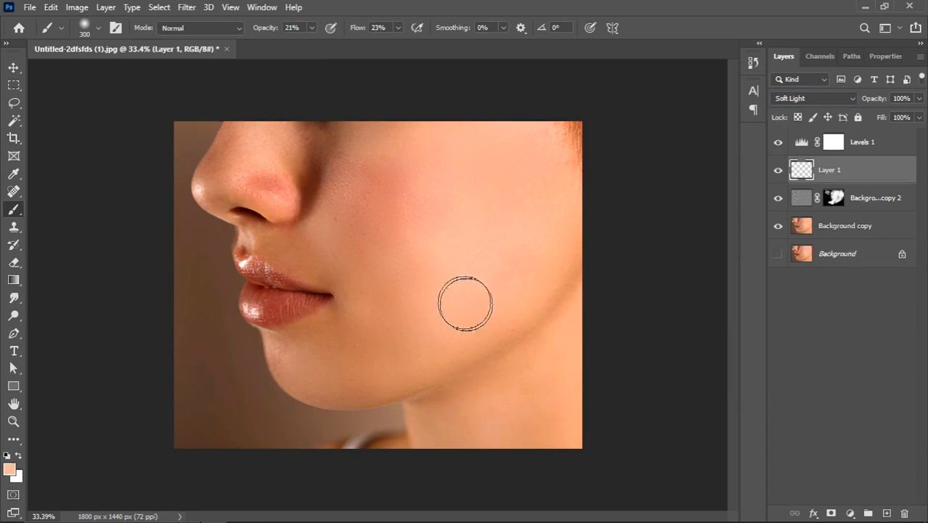
scroll(467, 305, "up", 1)
key("bracketright")
key("bracketright")
mouse_move(411, 240)
left_mouse_down()
mouse_move(408, 187)
mouse_move(432, 279)
mouse_move(425, 198)
mouse_move(425, 244)
mouse_move(438, 148)
mouse_move(423, 237)
mouse_move(394, 239)
mouse_move(405, 353)
mouse_move(566, 244)
mouse_move(478, 311)
mouse_move(558, 202)
mouse_move(485, 131)
mouse_move(510, 149)
left_mouse_up()
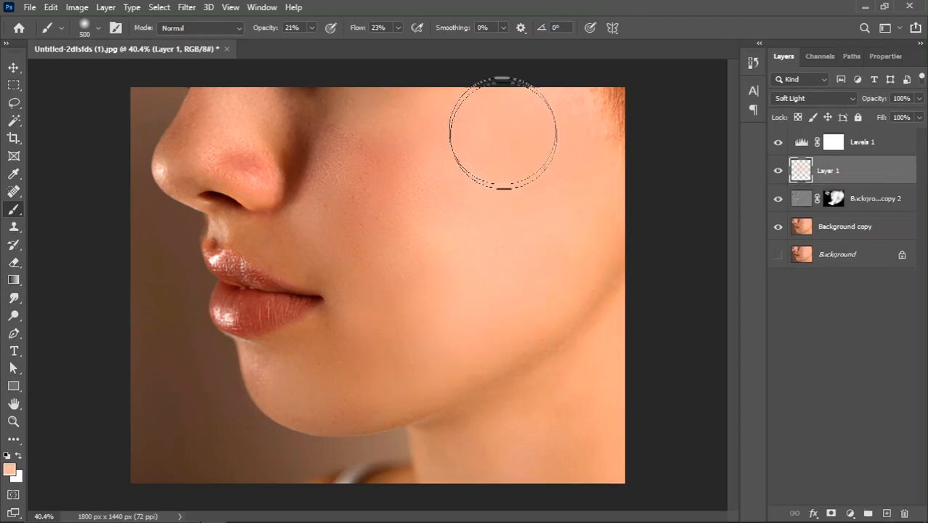
key("bracketleft")
key("bracketleft")
key("bracketright")
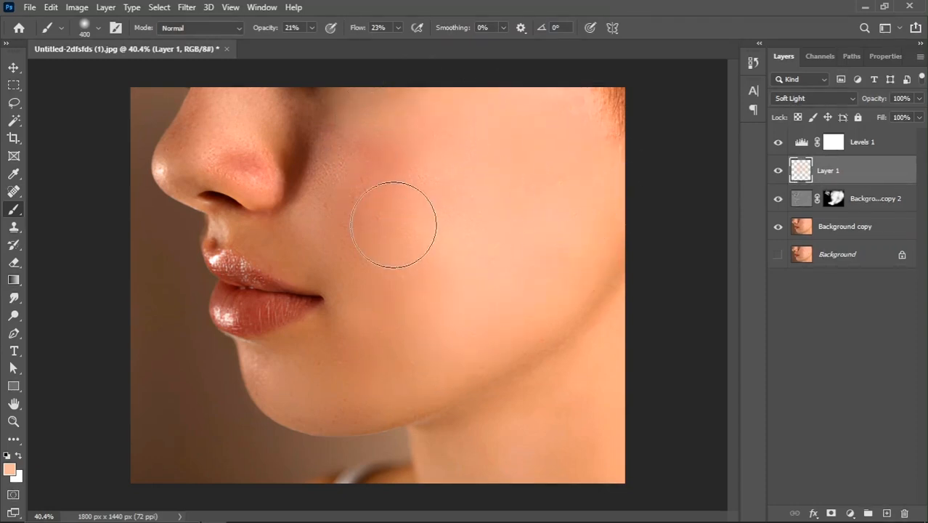
Step: Paint a touch of skin tone on the nose and toggle Layer 1's visibility to compare the effect
left_click(779, 174)
left_click(779, 174)
scroll(388, 200, "down", 4)
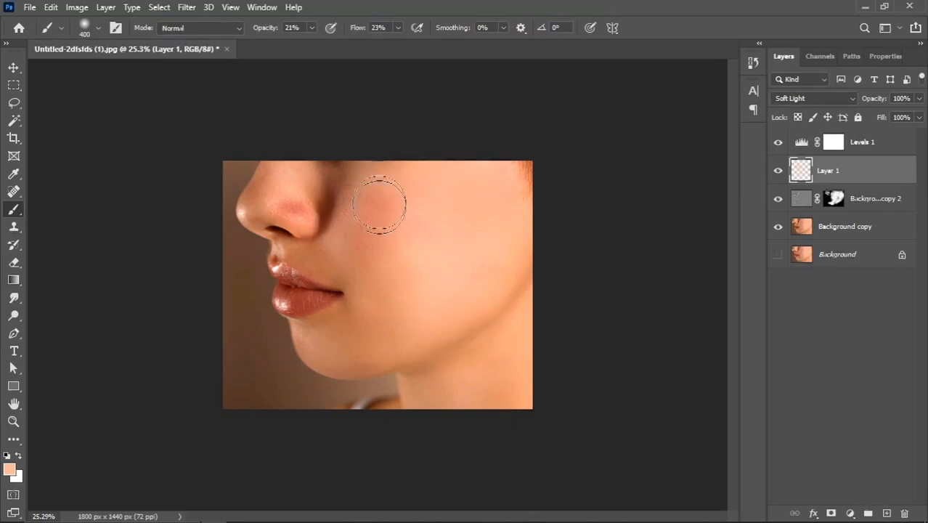
left_click_drag(270, 205, 262, 222)
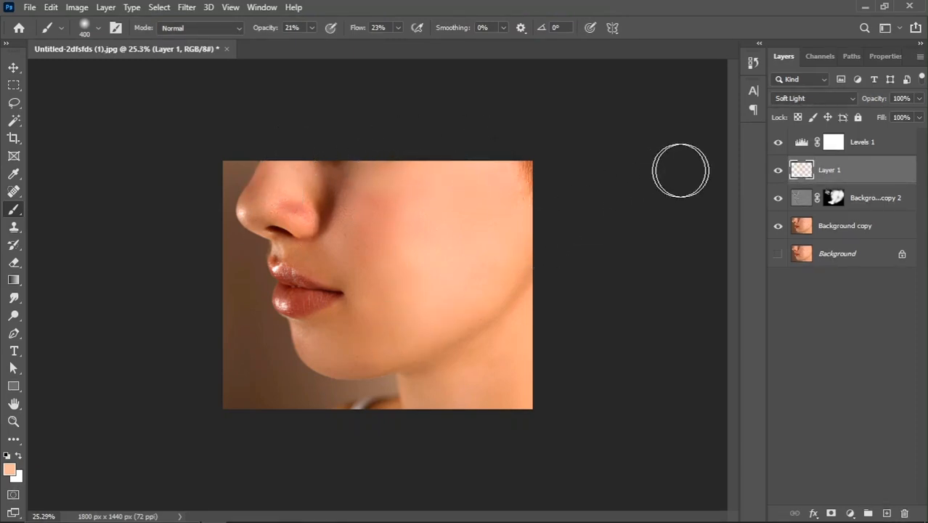
left_click(778, 169)
left_click(778, 170)
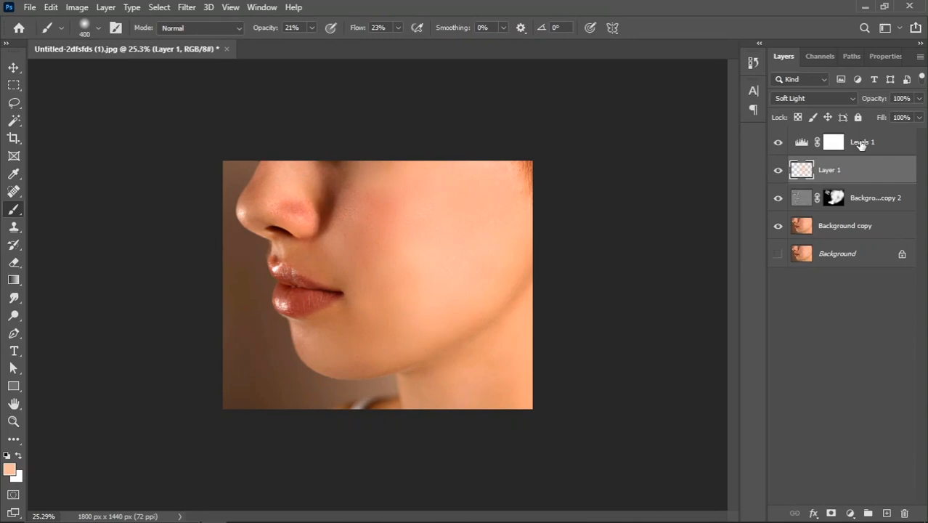
Step: Group the layers from Levels 1 down to Background copy into a group named "after"
left_click(860, 143)
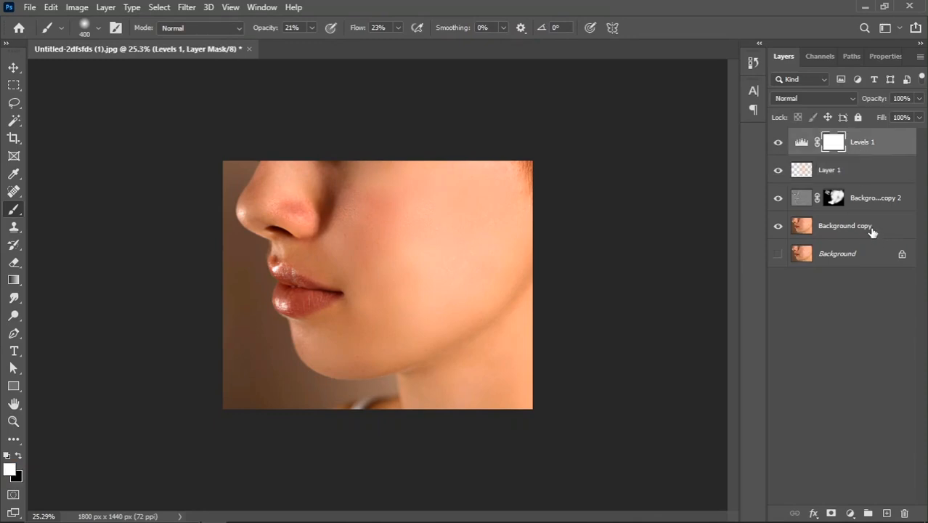
left_click(872, 231)
right_click(876, 236)
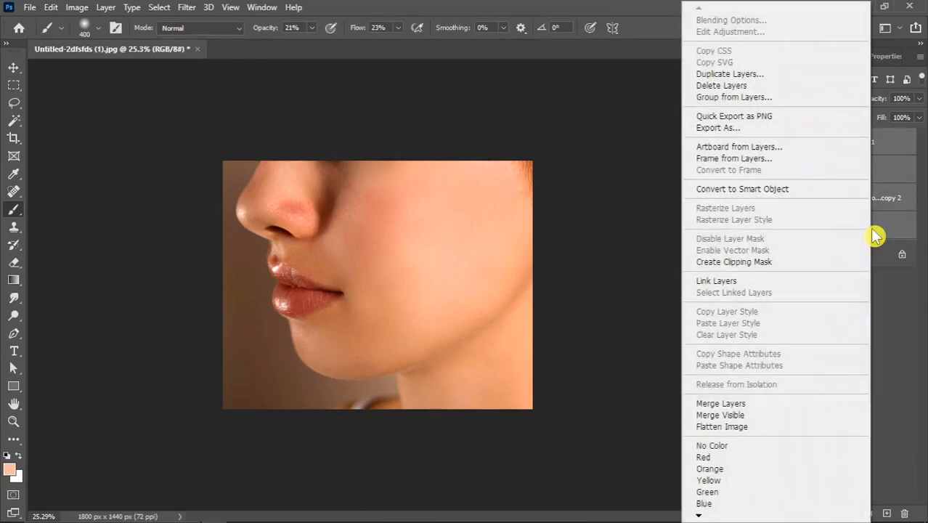
left_click(696, 99)
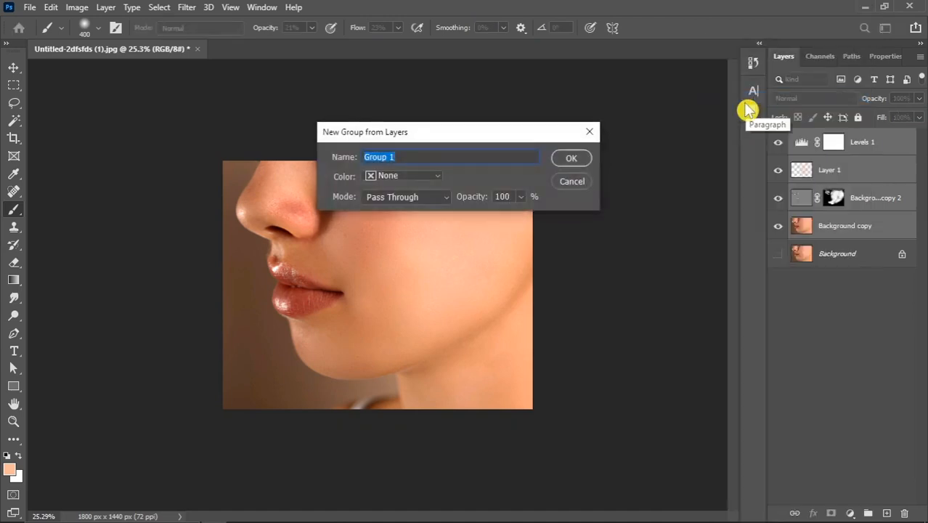
type("after")
key("Return")
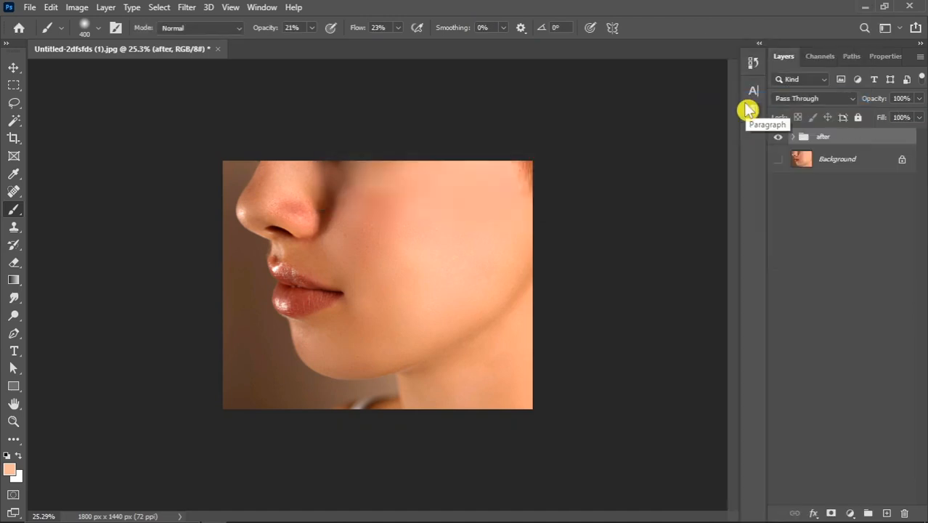
Step: Show the Background layer and toggle the visibility of the "after" group to compare the portrait before and after the retouch
left_click(778, 159)
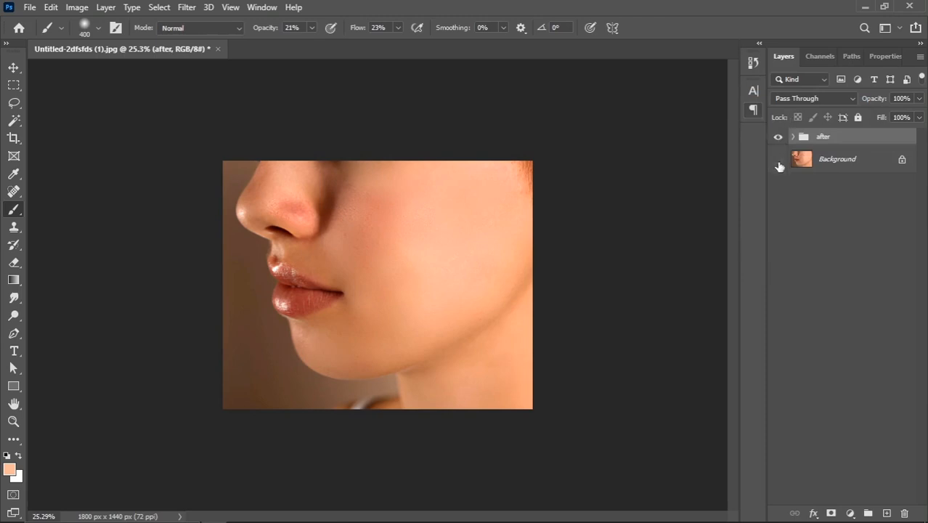
scroll(494, 287, "up", 5)
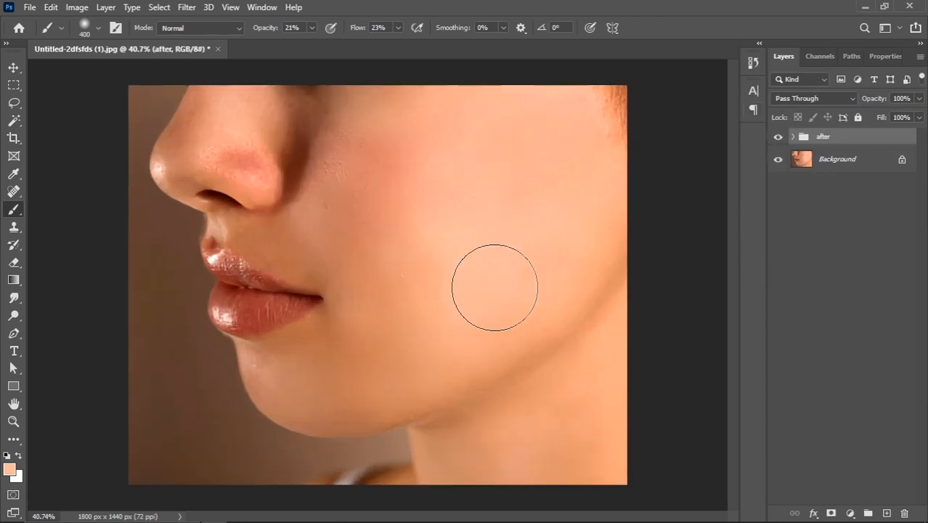
left_click(13, 68)
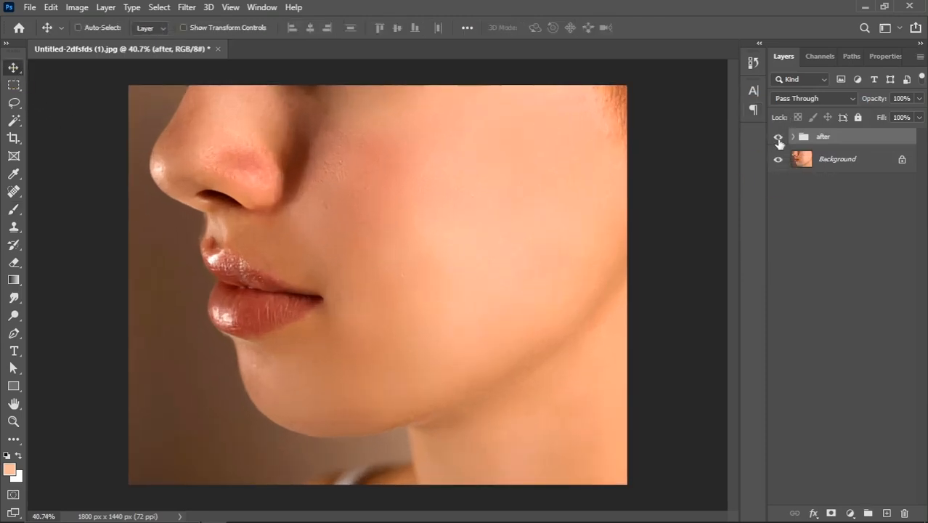
left_click(778, 139)
left_click(778, 138)
left_click(779, 139)
left_click(778, 139)
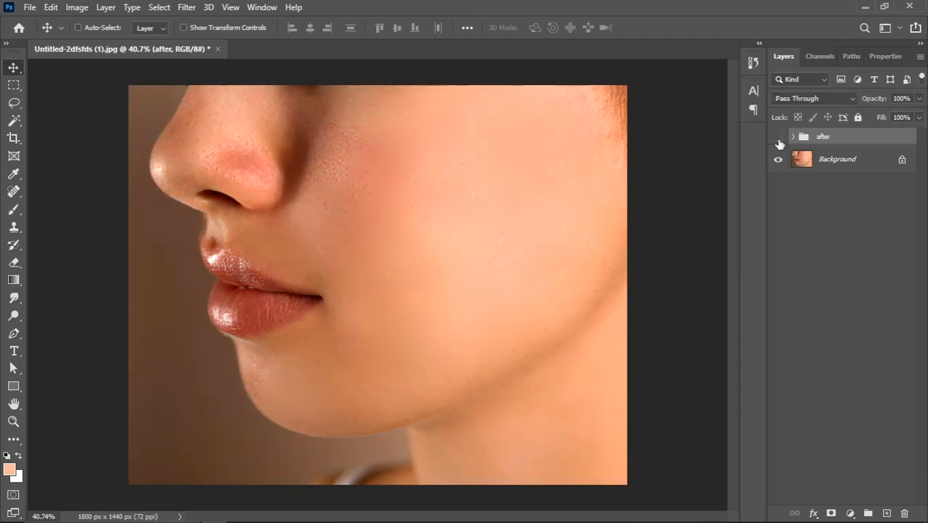